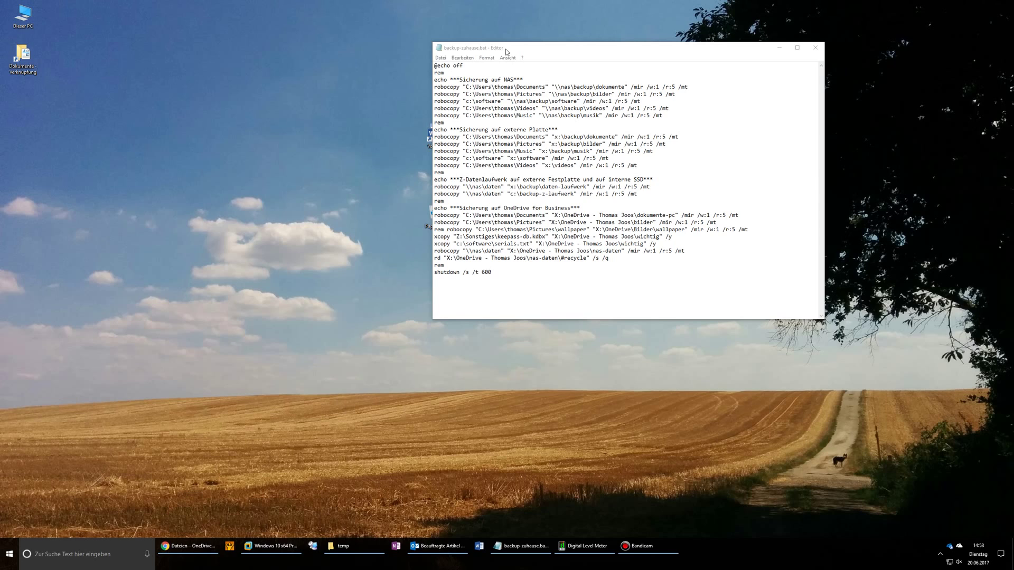
# Highlight the OneDrive for Business destination path in the Documents robocopy line of backup-zuhause.bat
pyautogui.moveTo(505, 51); pyautogui.dragTo(438, 81)
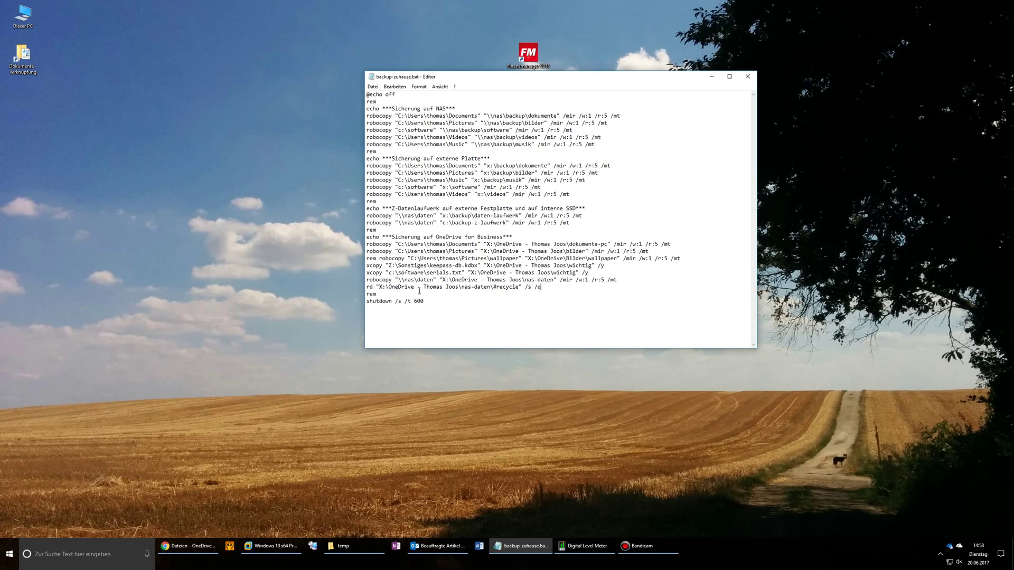
pyautogui.moveTo(380, 243); pyautogui.dragTo(594, 243)
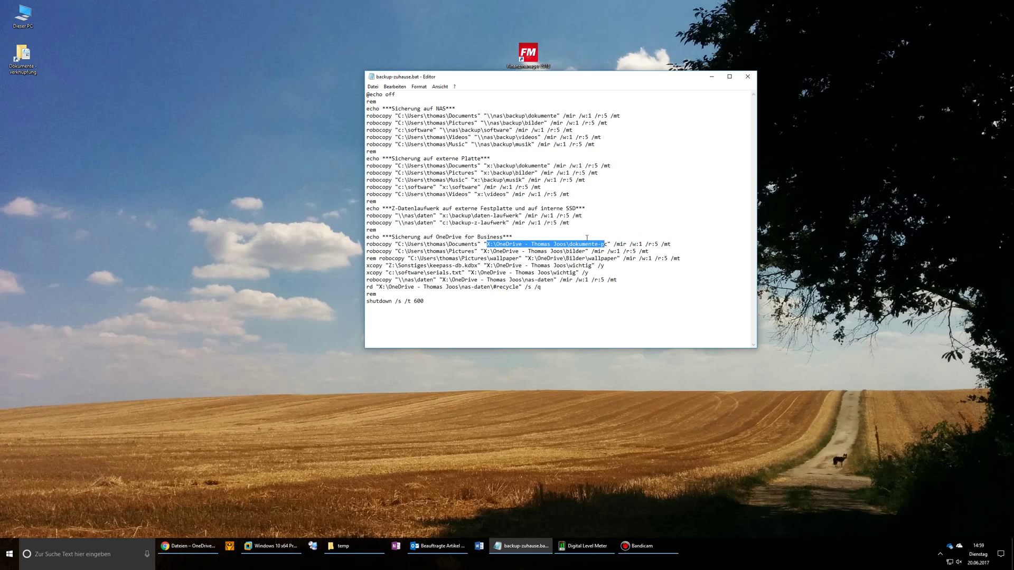
# Open the extern (X:) drive in File Explorer and view the contents of the personal and business OneDrive folders
pyautogui.doubleClick(23, 16)
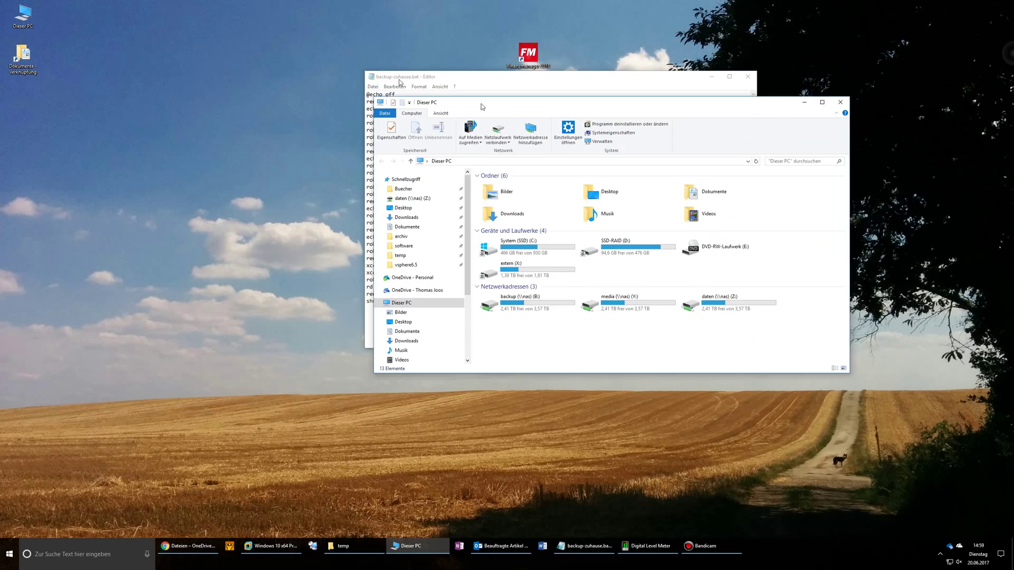
pyautogui.doubleClick(443, 246)
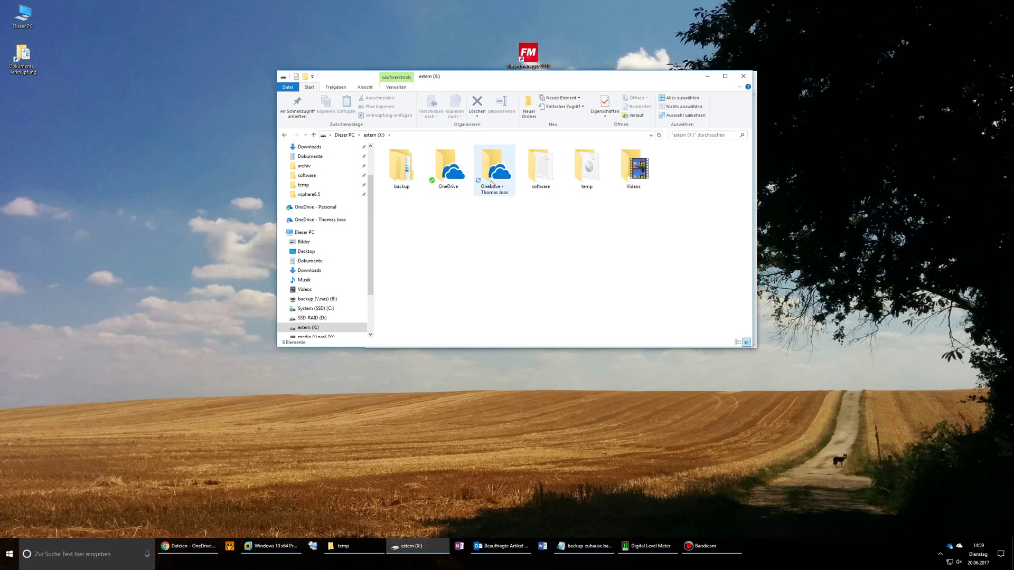
pyautogui.click(459, 167)
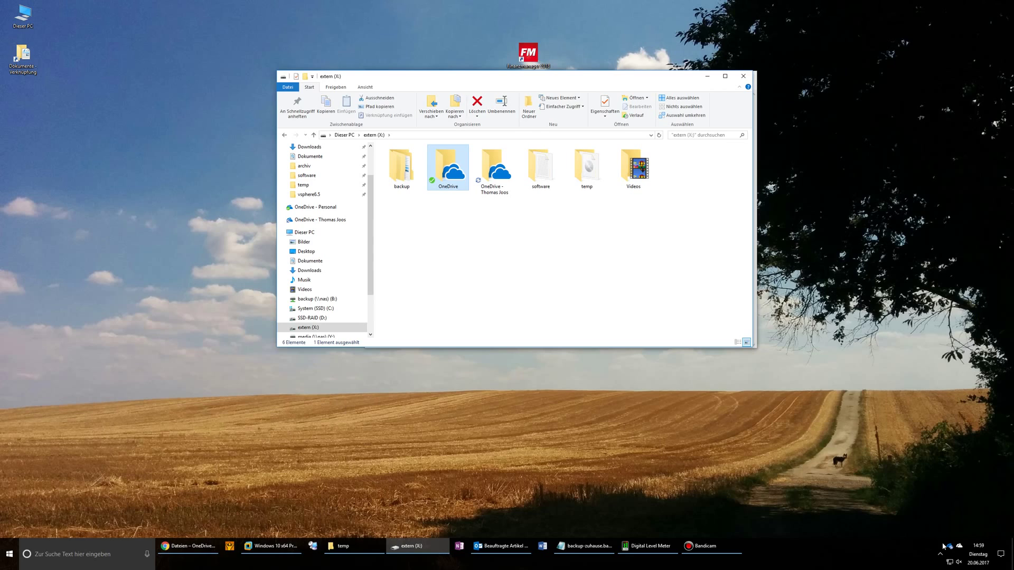
pyautogui.moveTo(948, 549)
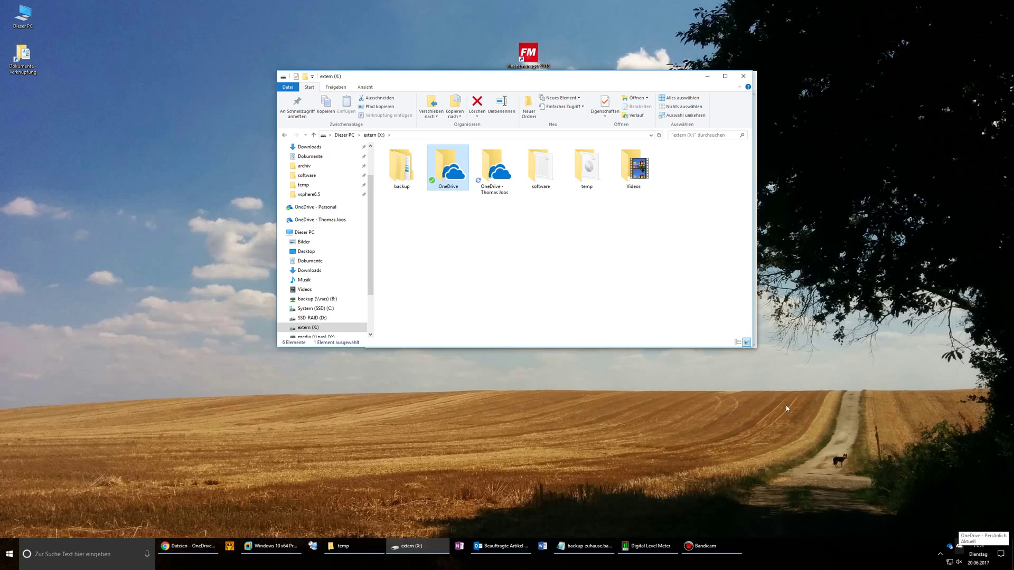
pyautogui.click(537, 272)
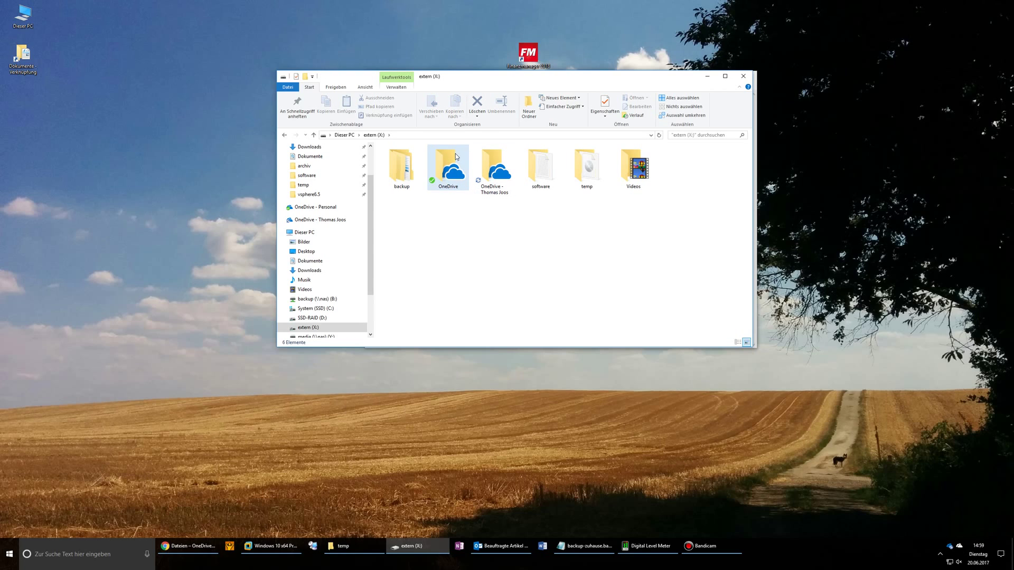
pyautogui.doubleClick(455, 159)
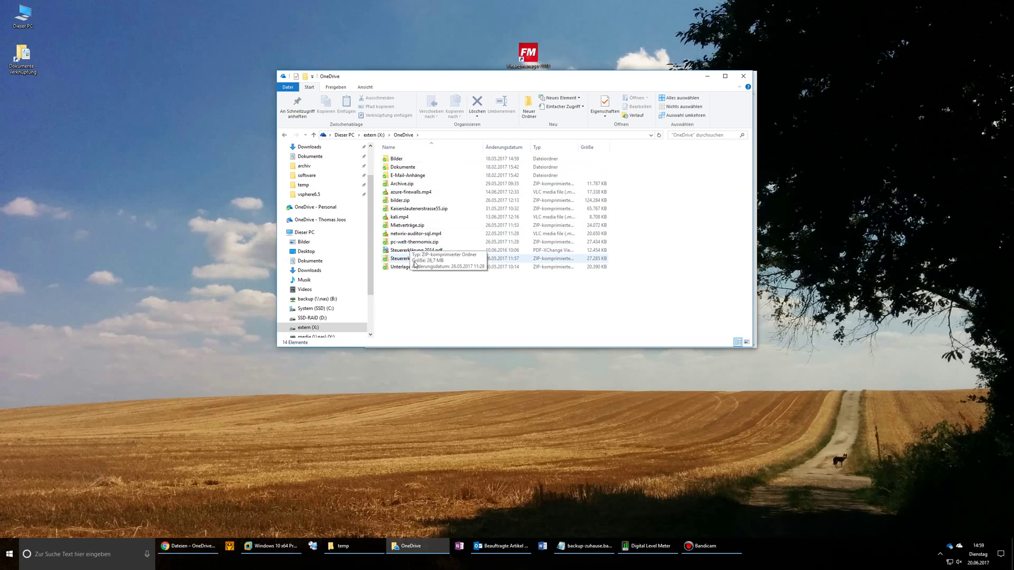
pyautogui.click(283, 136)
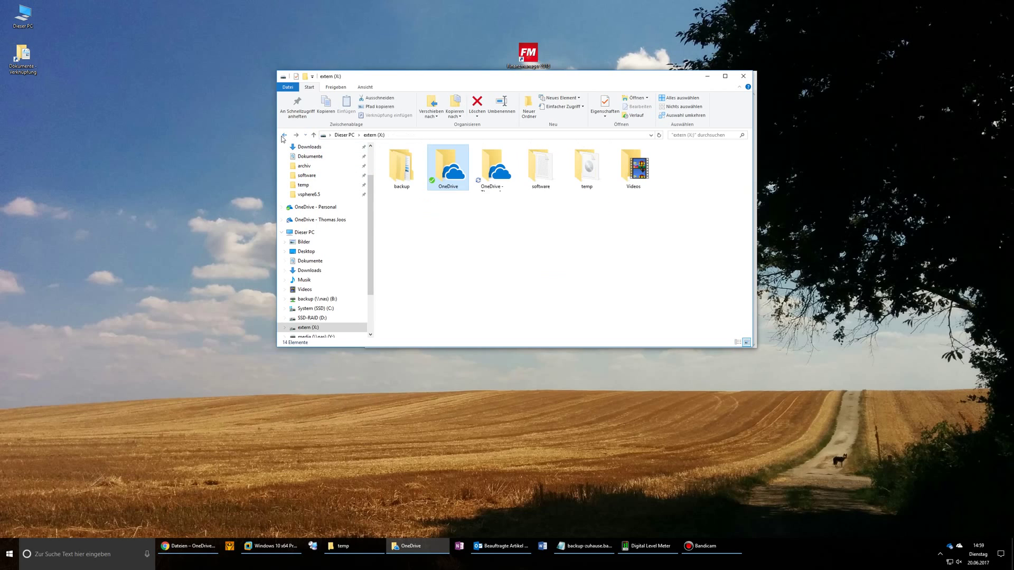
pyautogui.doubleClick(495, 168)
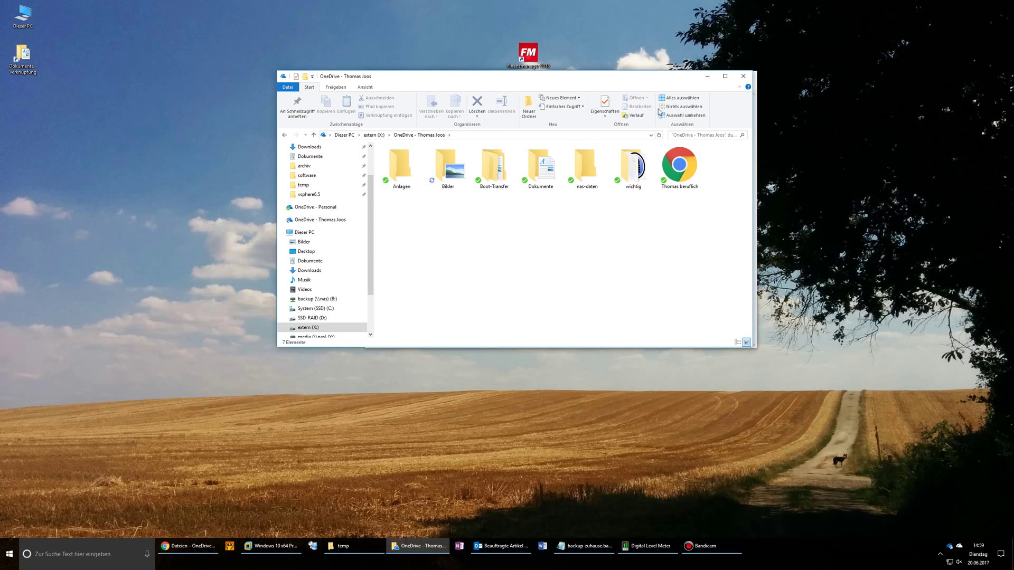
# Compare the business OneDrive folders with the destination paths in the backup script, and close both windows
pyautogui.moveTo(646, 80); pyautogui.dragTo(692, 342)
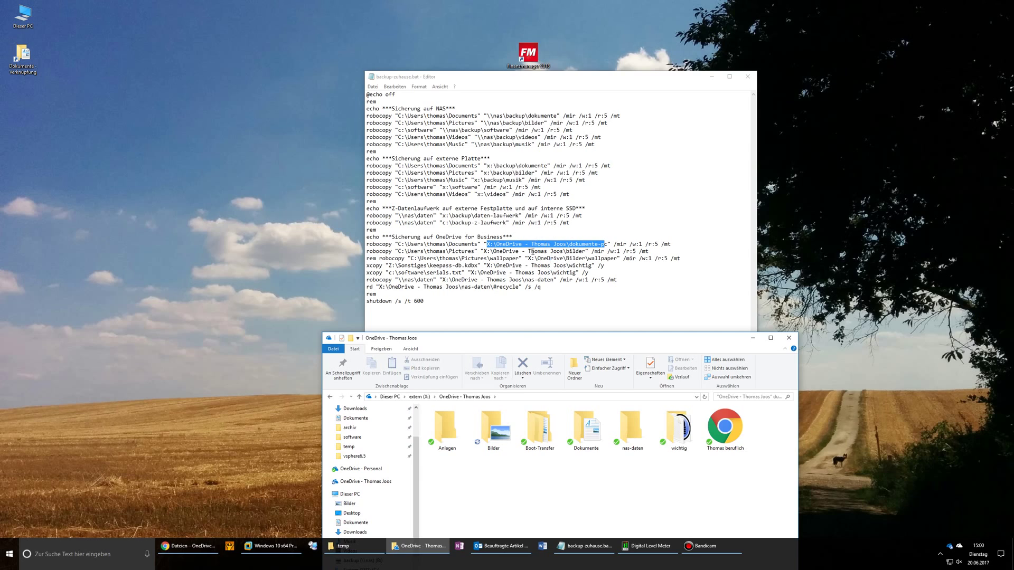
pyautogui.moveTo(535, 344); pyautogui.dragTo(533, 202)
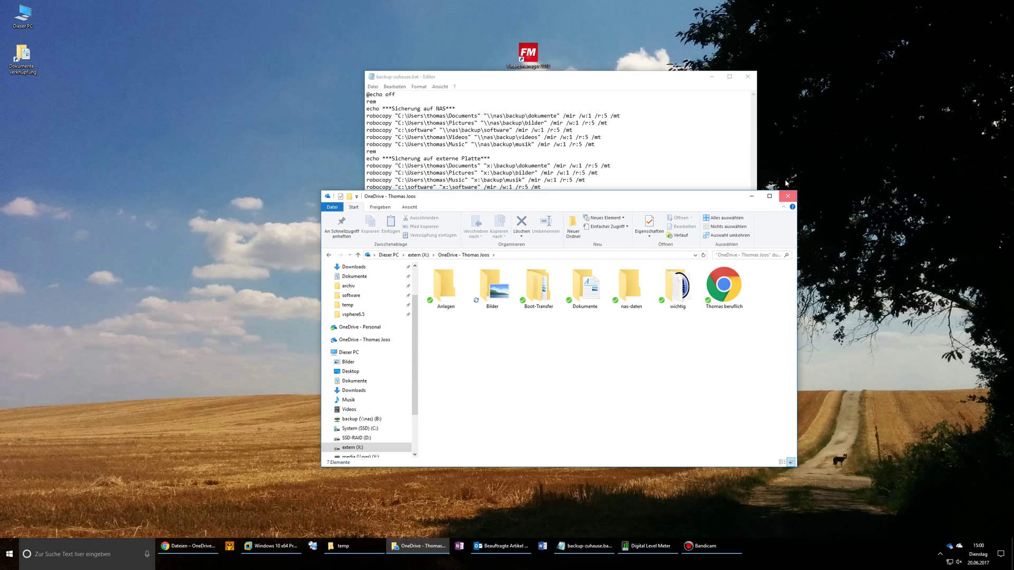
pyautogui.click(787, 196)
pyautogui.click(747, 76)
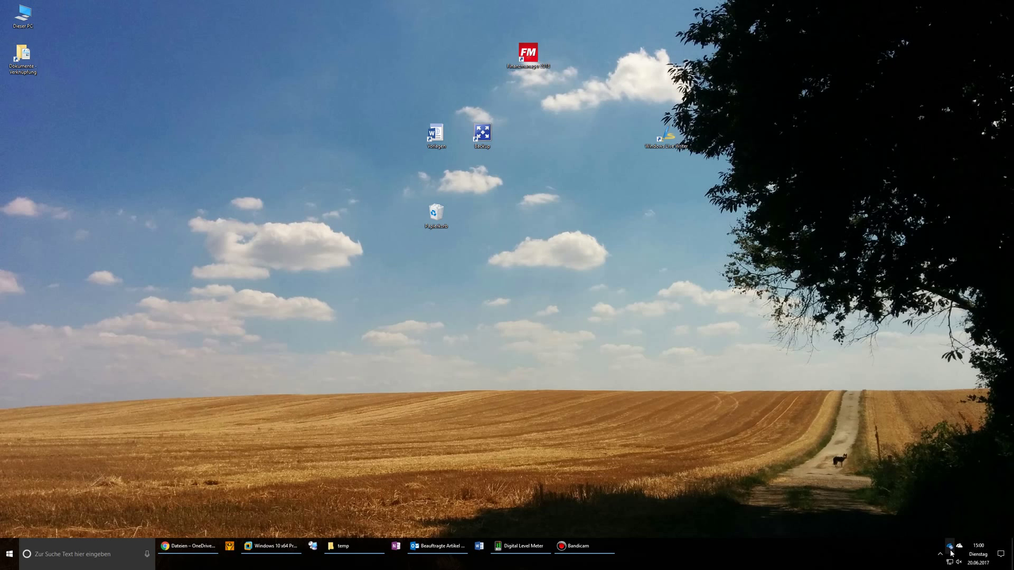
# Open the business OneDrive online from its sync client, choosing the work account for sign-in
pyautogui.rightClick(949, 548)
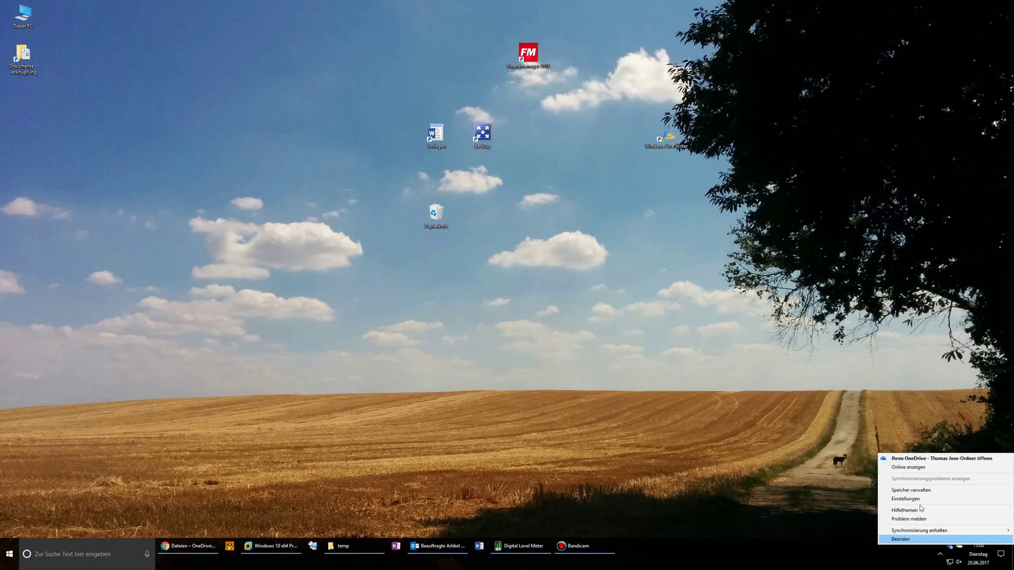
pyautogui.click(908, 467)
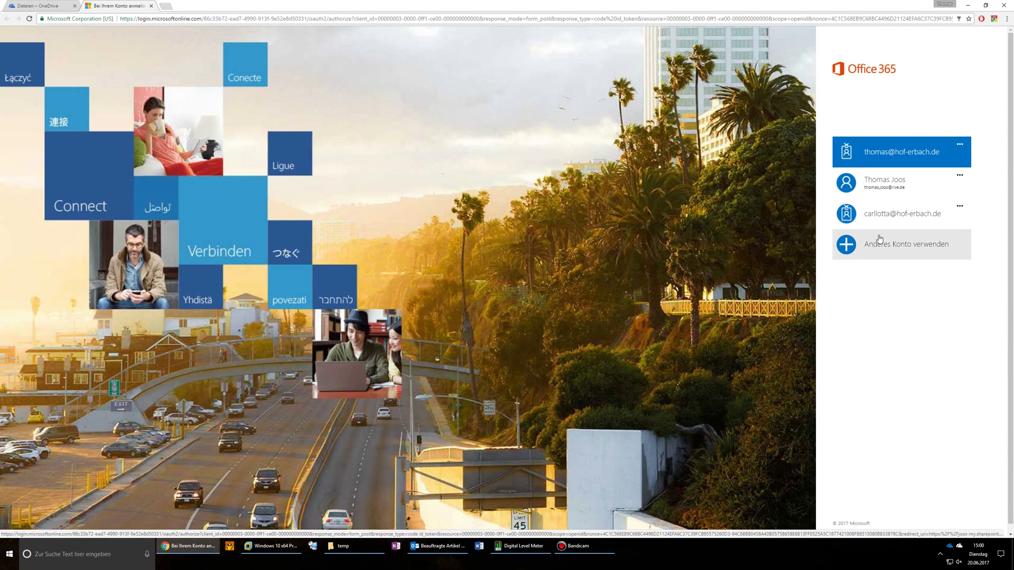
pyautogui.click(867, 158)
pyautogui.click(848, 230)
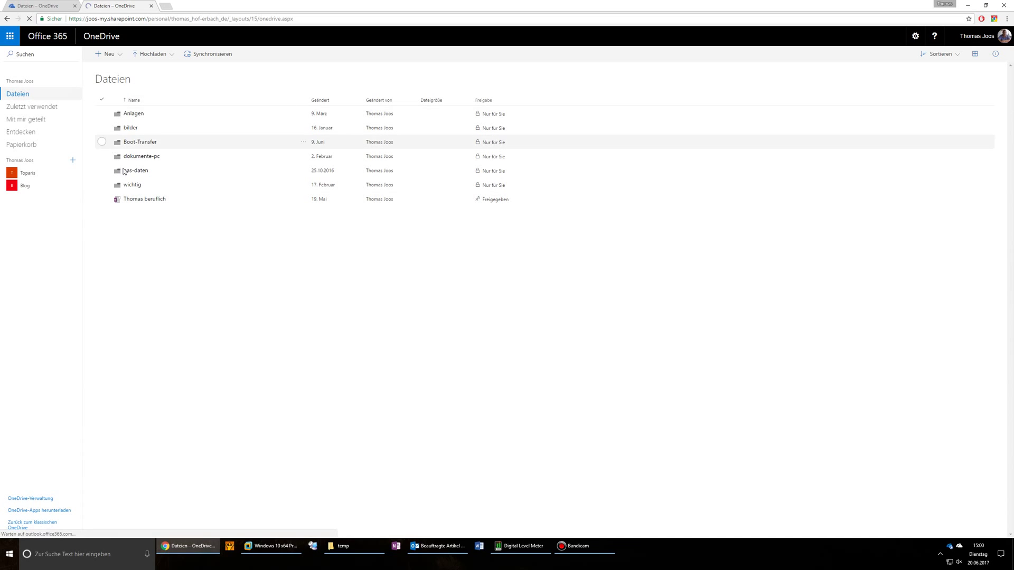
# Copy a sharing link for Vogel IT Advertorial-nachbearbeitung.docx in the vogel-ibm-advertorial-nachbearbeitung folder within Boot-Transfer
pyautogui.click(136, 142)
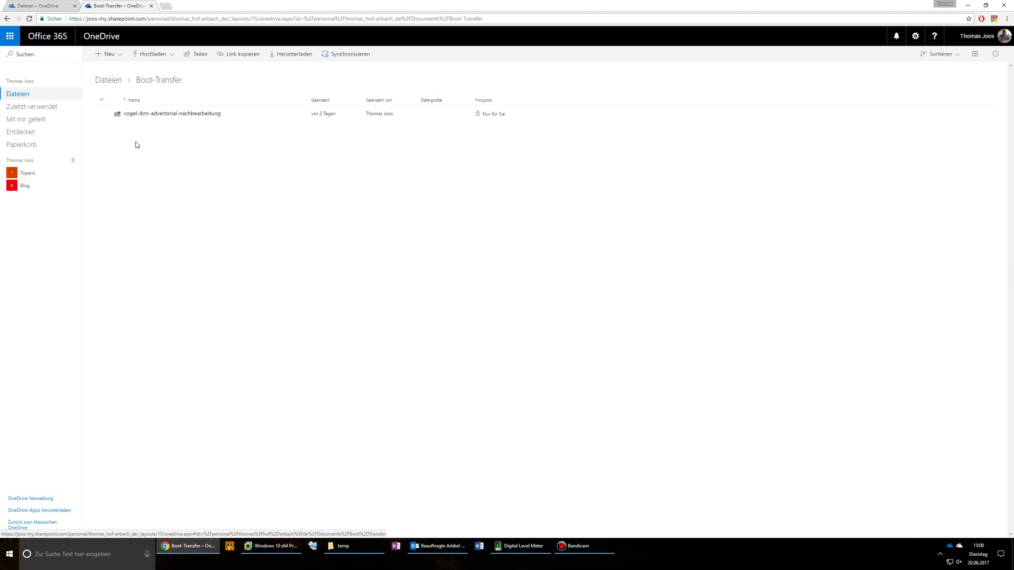
pyautogui.click(149, 115)
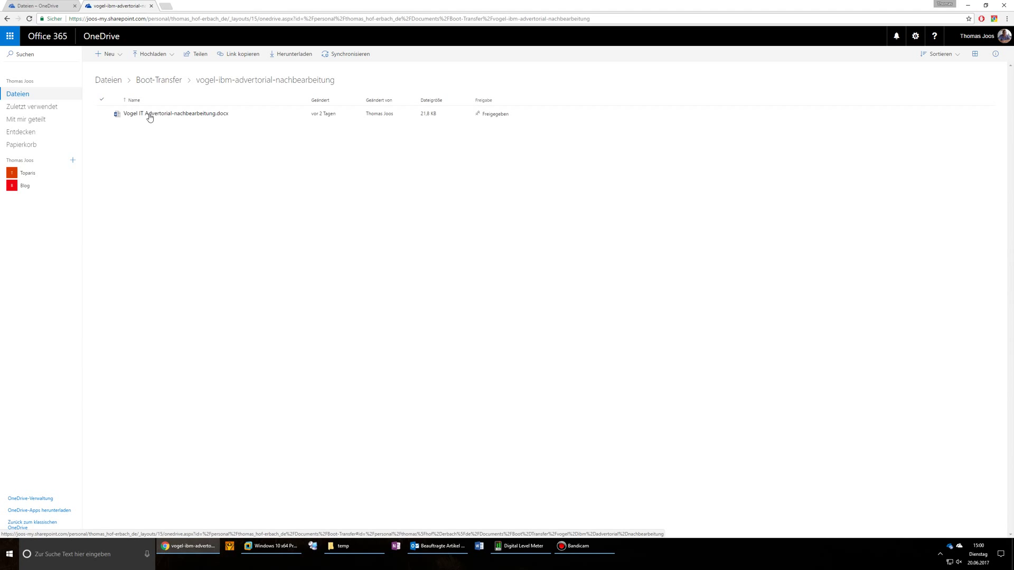
pyautogui.rightClick(150, 117)
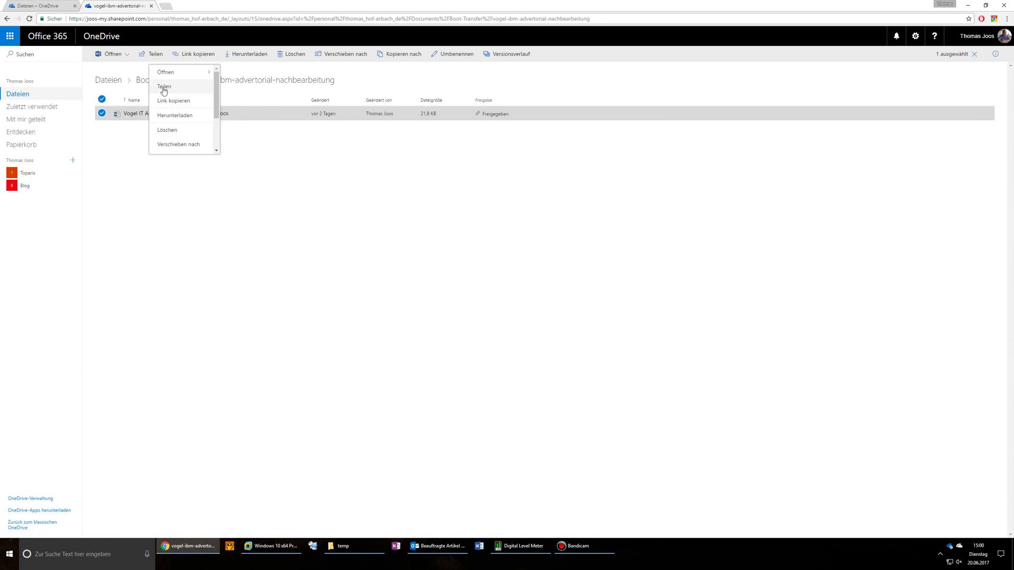
pyautogui.click(164, 87)
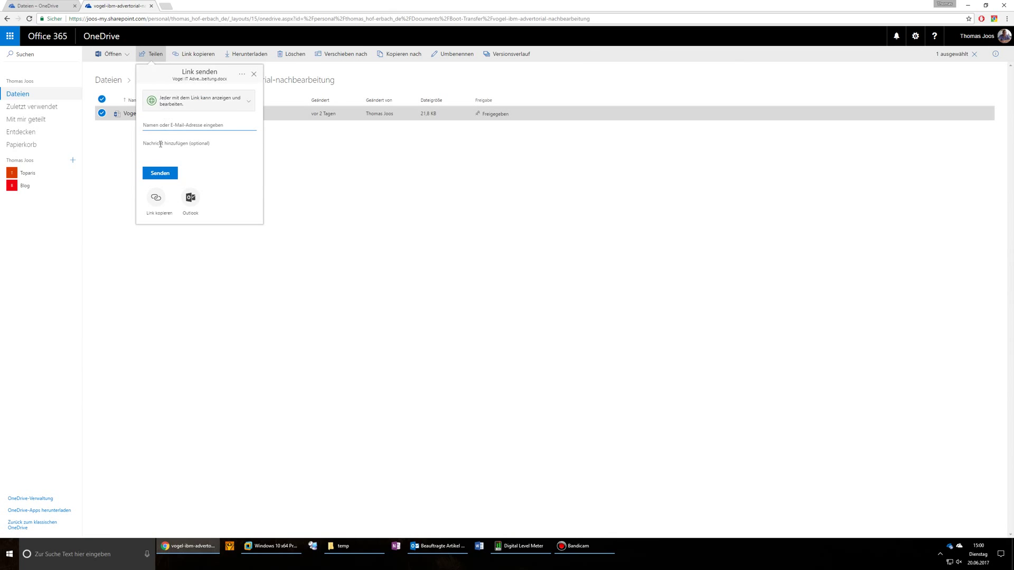
pyautogui.click(153, 198)
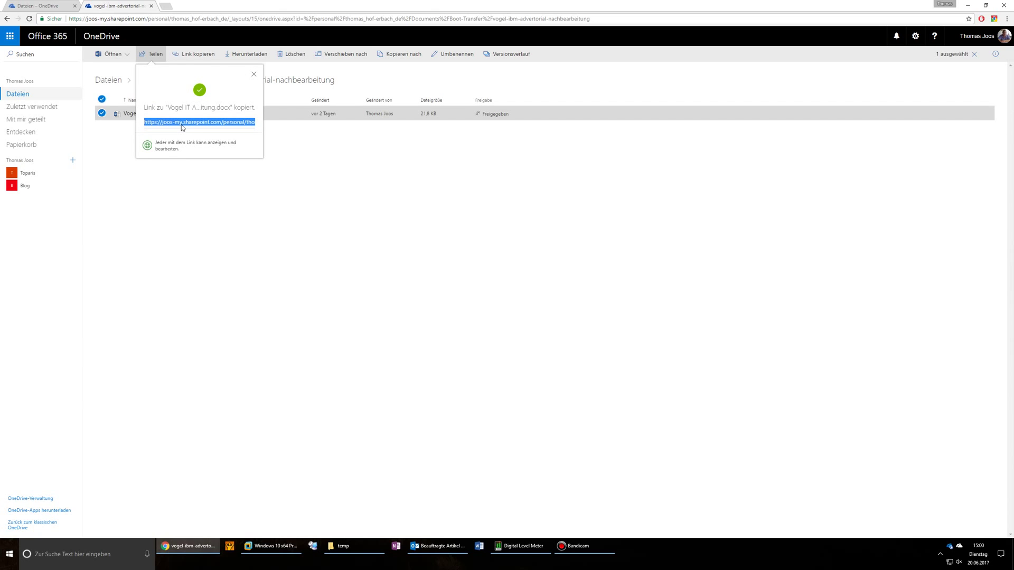
pyautogui.rightClick(180, 125)
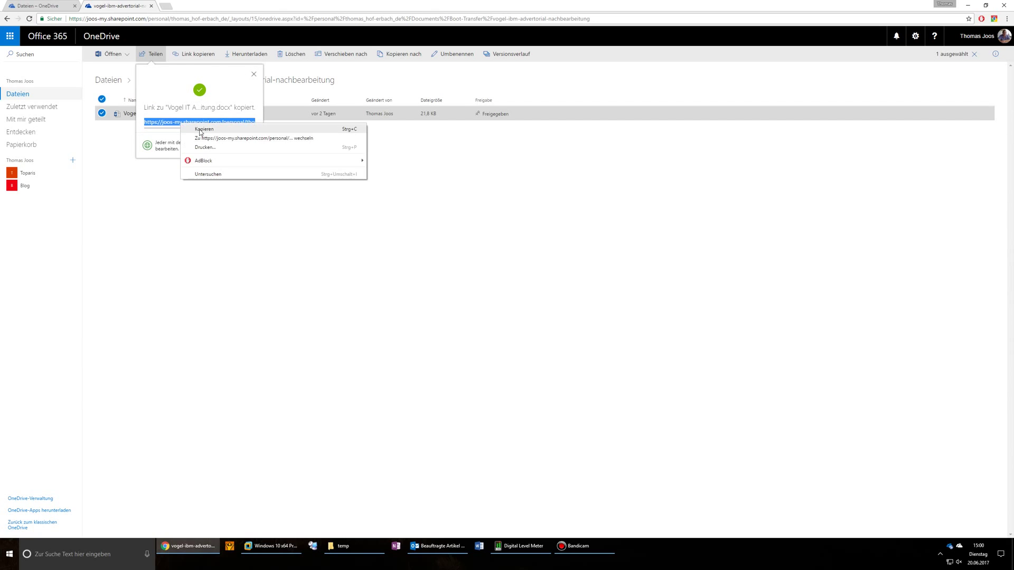
pyautogui.click(200, 129)
# Switch to Outlook, paste the copied sharing link into a new email's body, and discard the message without saving
pyautogui.click(428, 550)
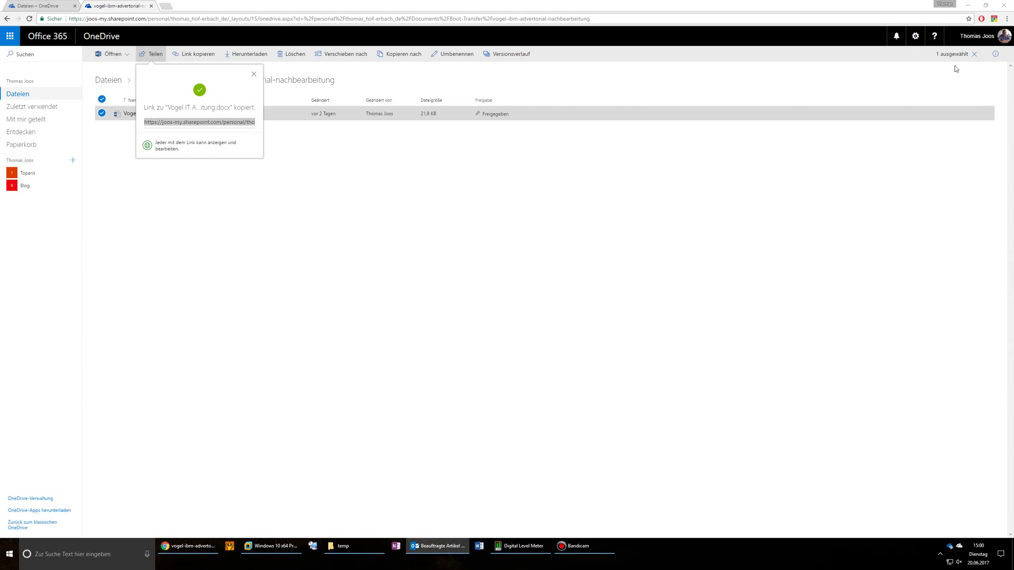
pyautogui.hotkey('ctrl', 'n')
pyautogui.click(319, 185)
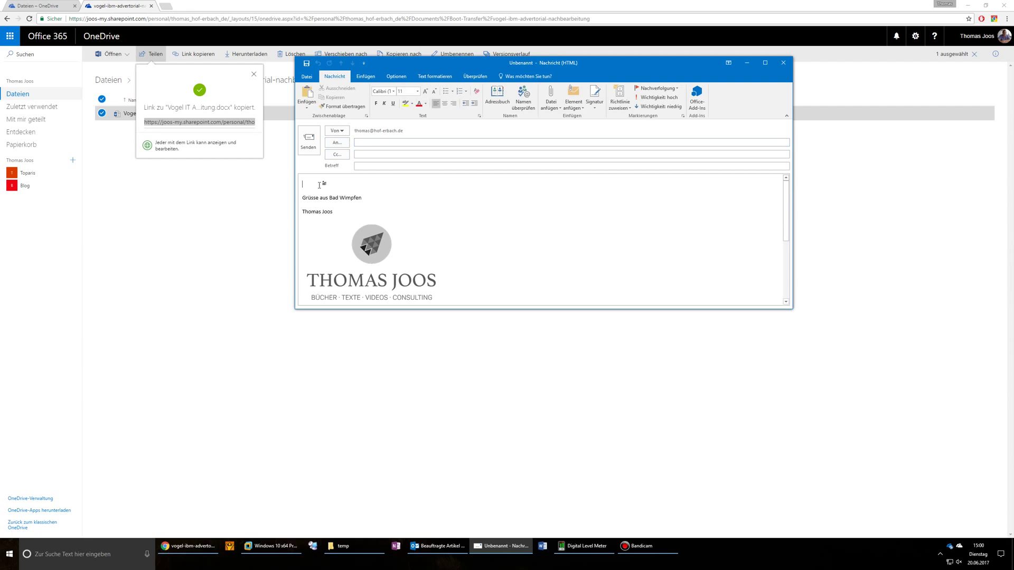
pyautogui.rightClick(319, 185)
pyautogui.click(336, 219)
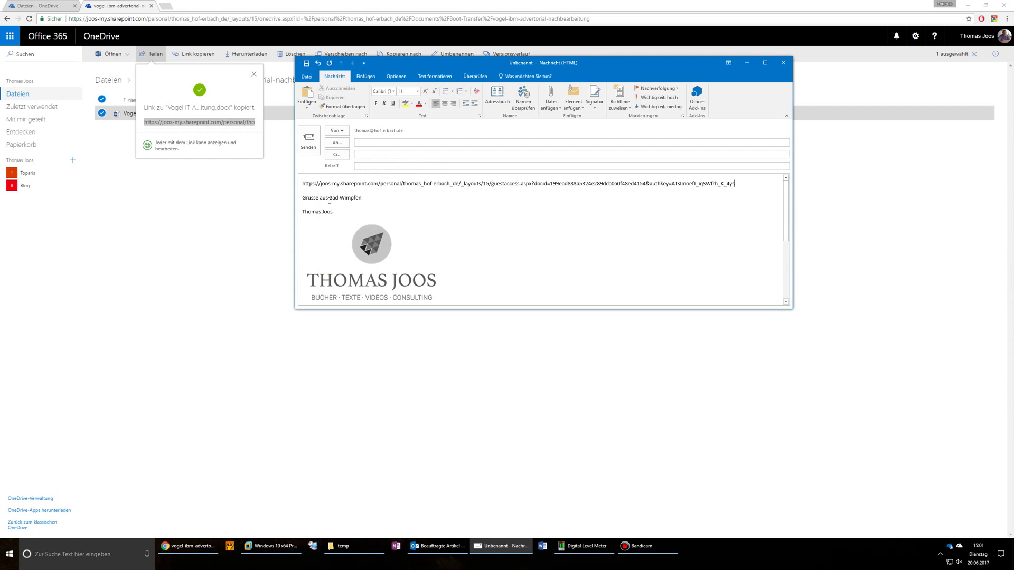
pyautogui.tripleClick(355, 189)
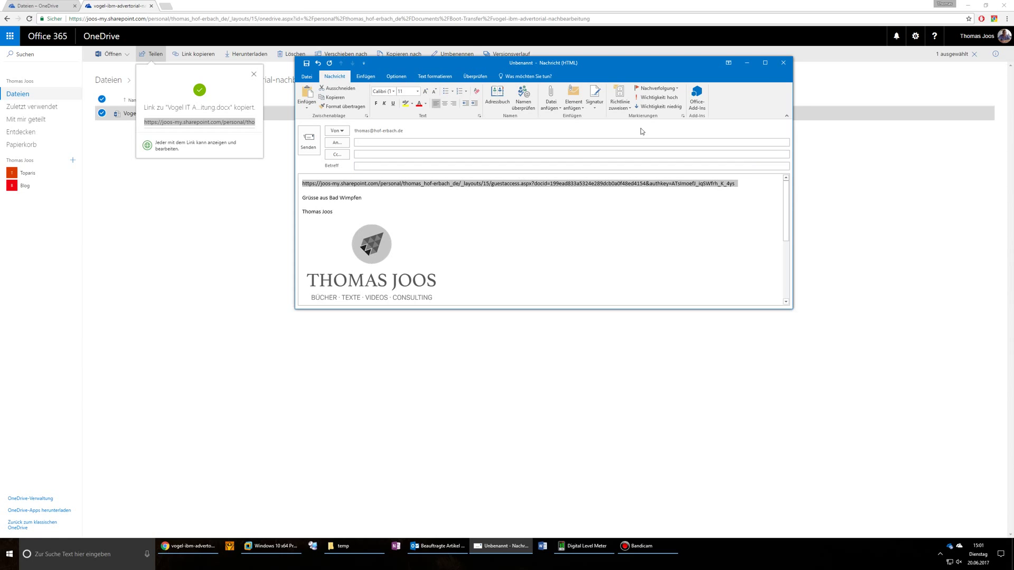
pyautogui.click(785, 68)
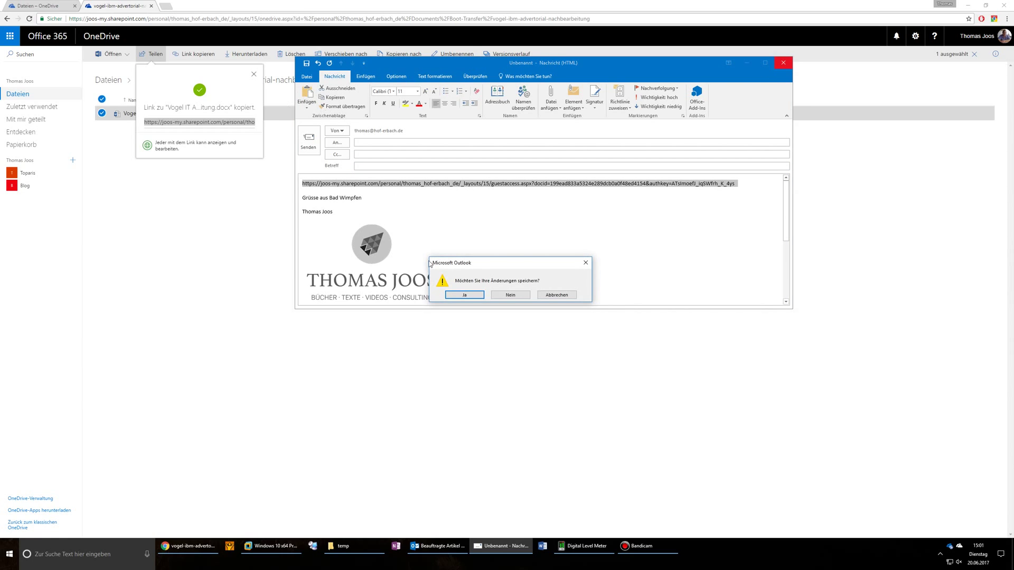
pyautogui.click(511, 294)
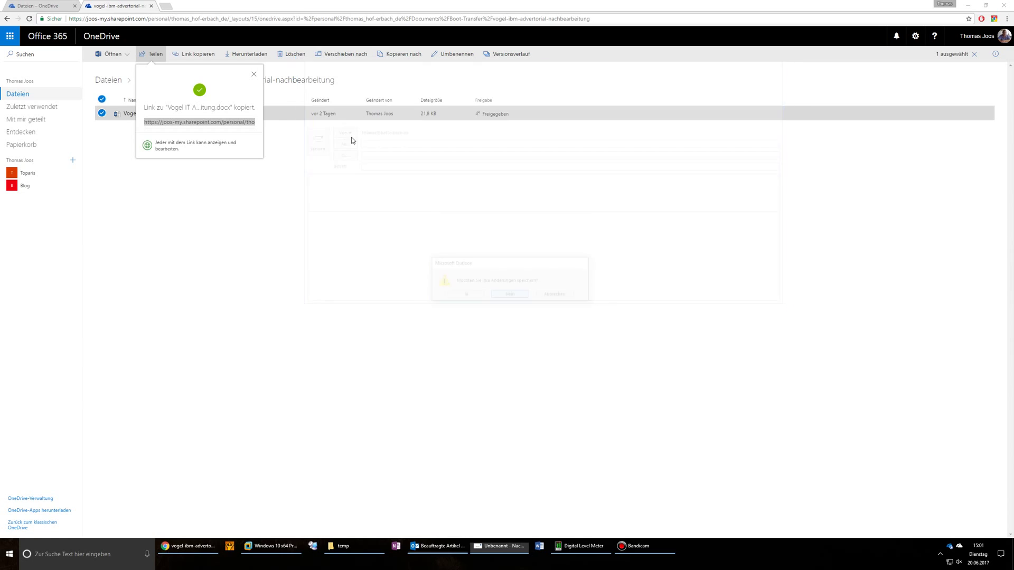
# Return from the business OneDrive to the personal OneDrive and copy the sharing link for the azure-firewalls video
pyautogui.click(258, 76)
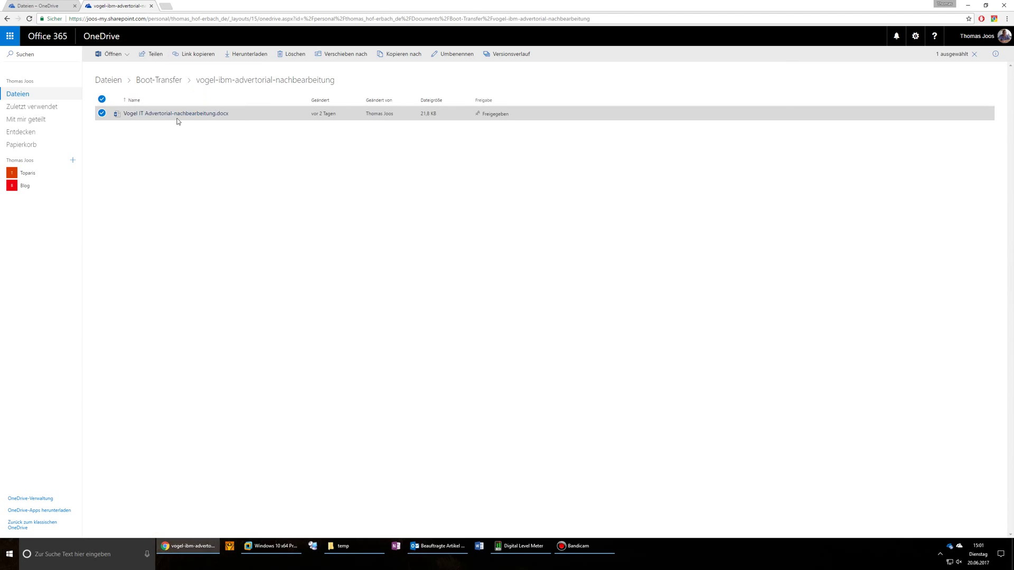
pyautogui.click(151, 6)
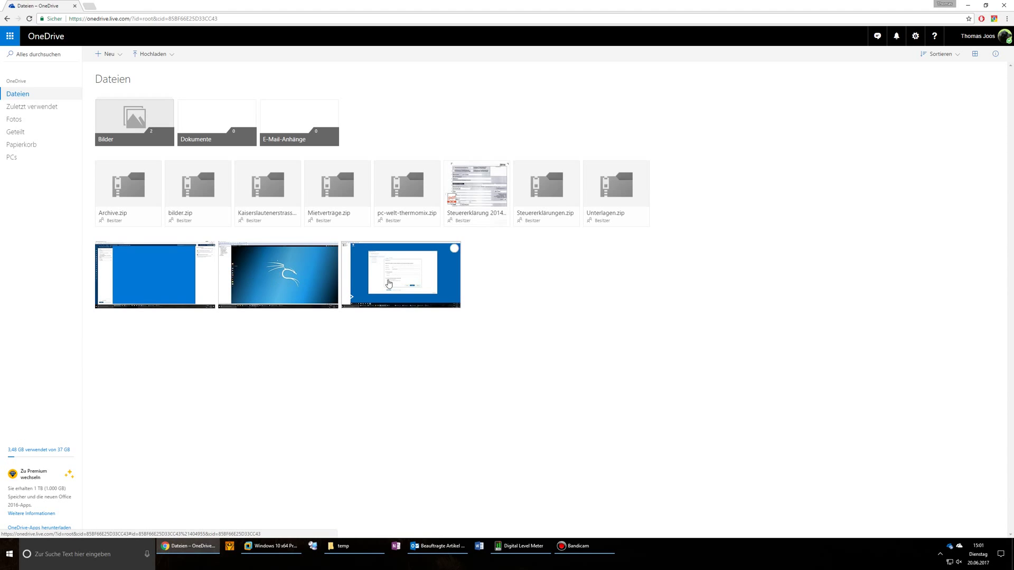
pyautogui.rightClick(173, 267)
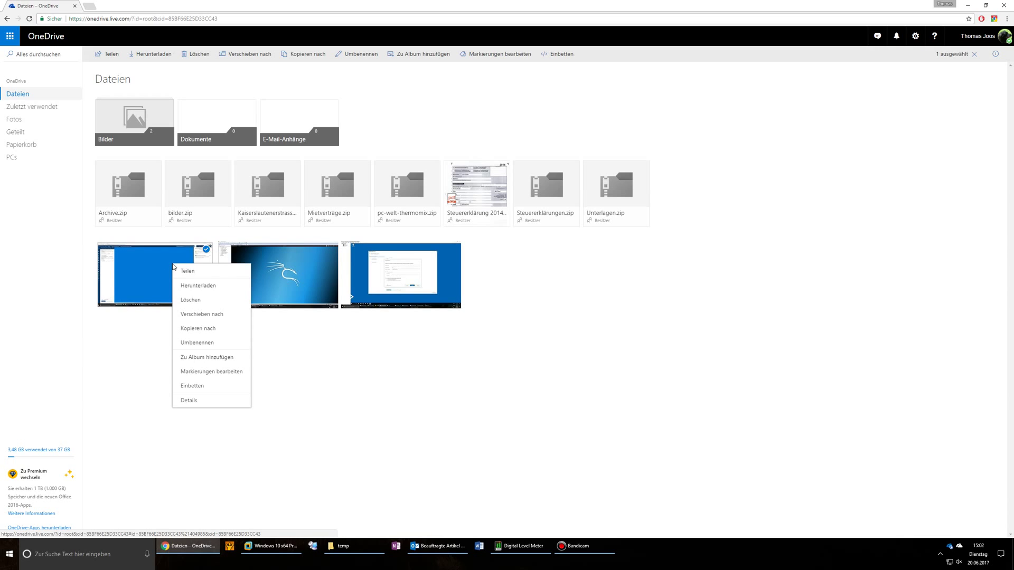
pyautogui.click(188, 271)
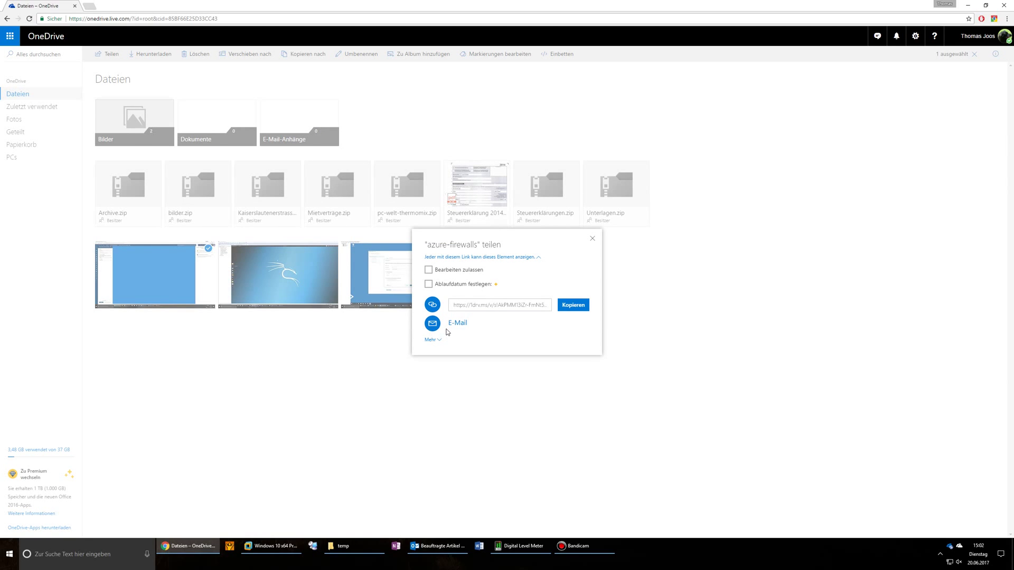
pyautogui.click(467, 306)
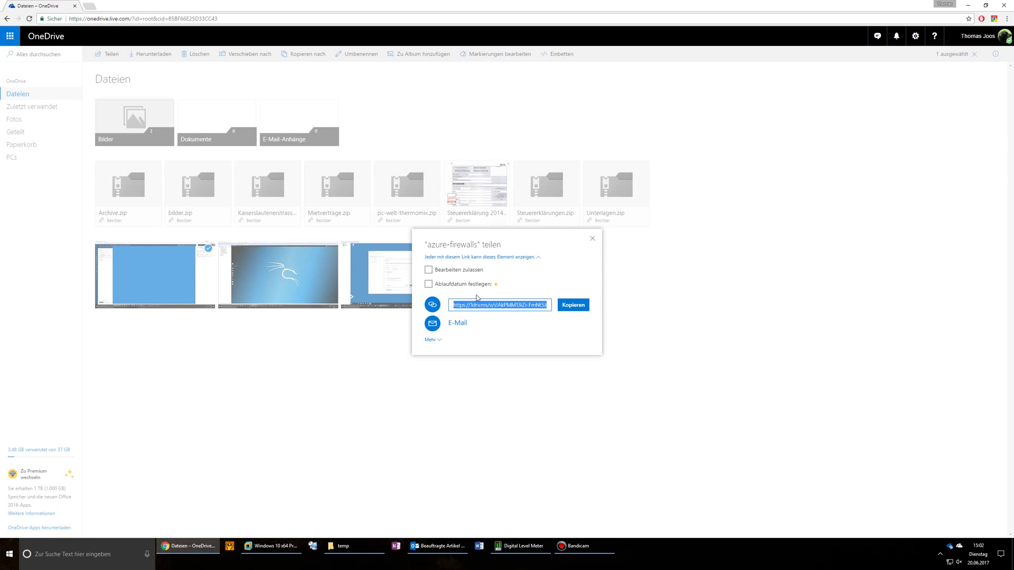
pyautogui.click(573, 305)
pyautogui.press('Escape')
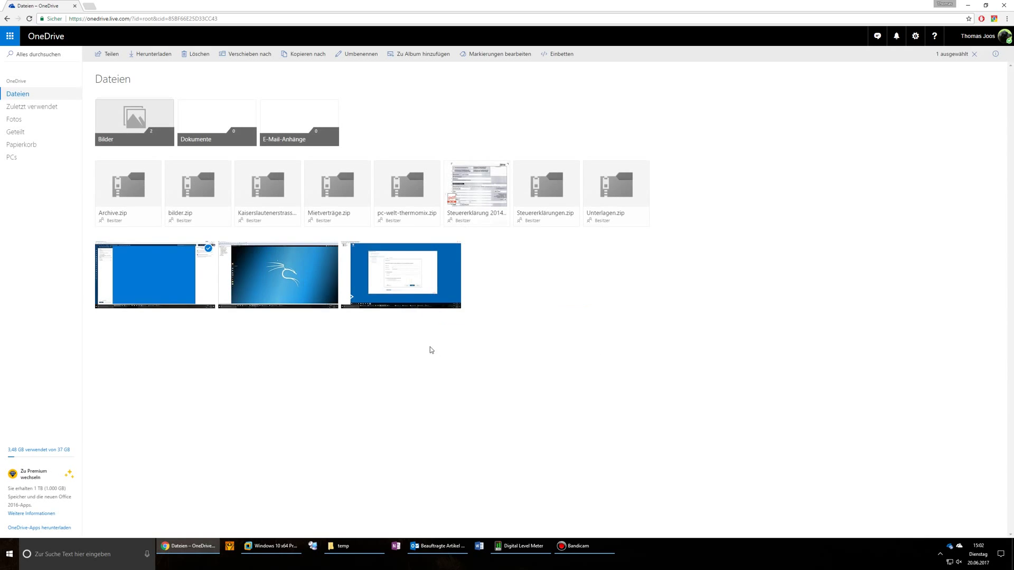
# Expand the additional sharing options for the azure-firewalls video in the personal OneDrive, then minimize the browser to show the desktop
pyautogui.rightClick(177, 273)
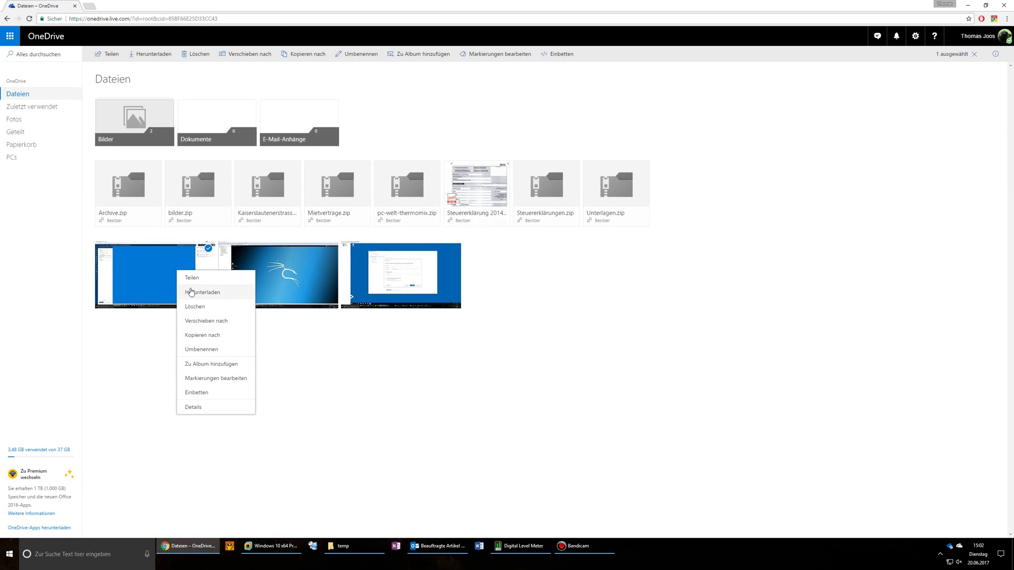
pyautogui.click(200, 275)
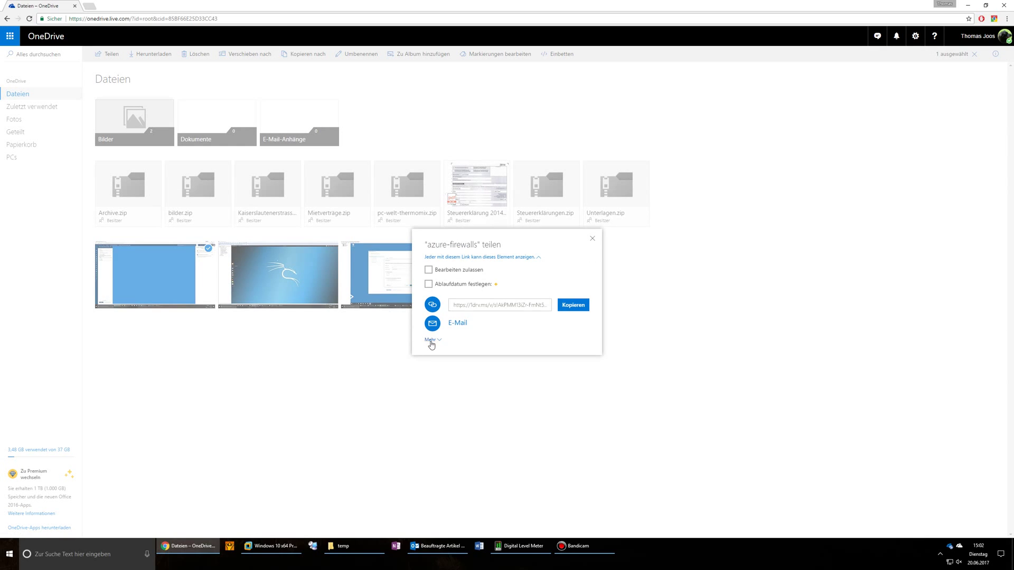
pyautogui.click(429, 342)
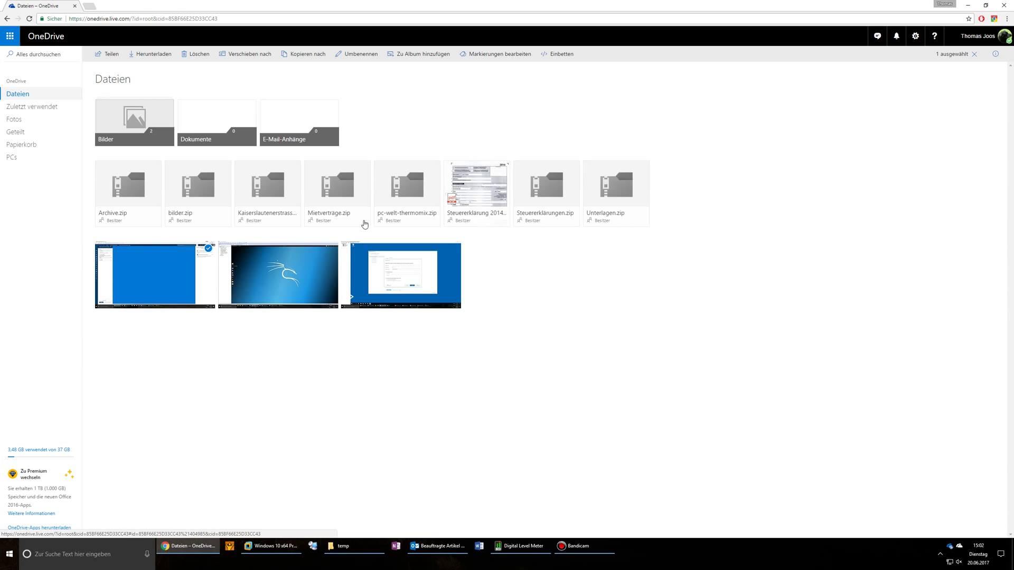
pyautogui.click(971, 5)
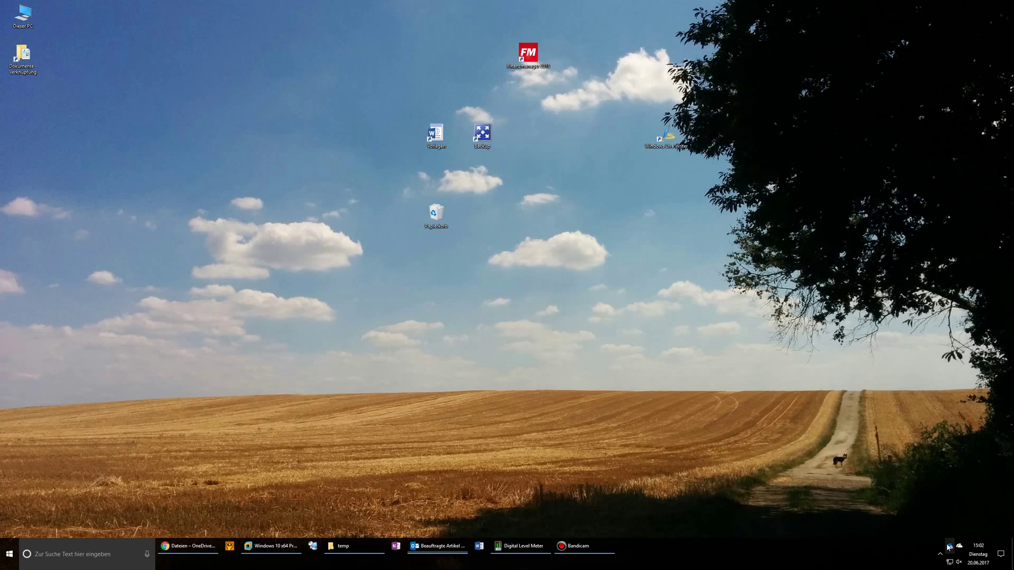
# Review which folders the business OneDrive client syncs to this PC, and cancel the folder selection without changes
pyautogui.rightClick(948, 547)
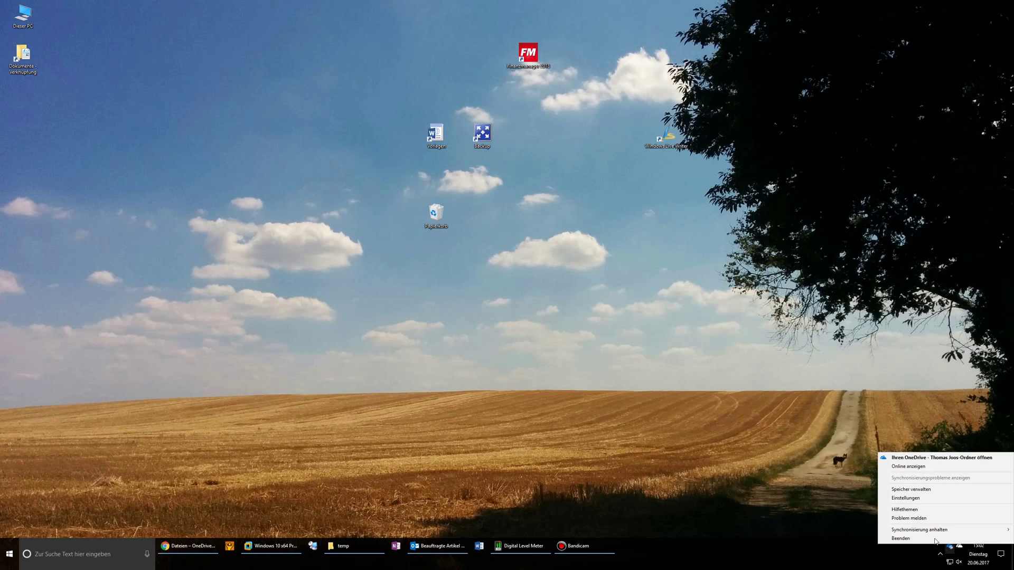
pyautogui.click(904, 499)
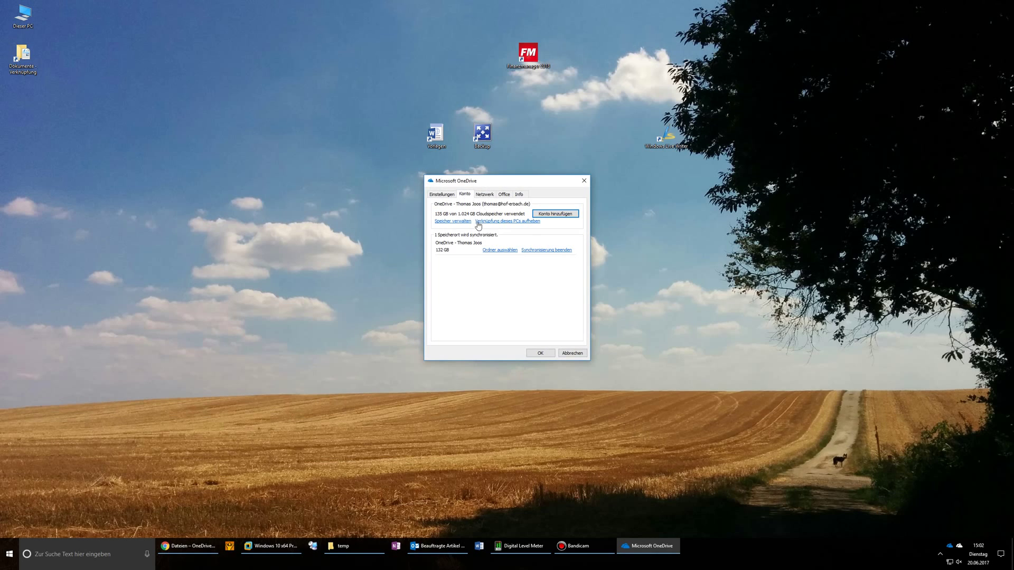
pyautogui.click(497, 251)
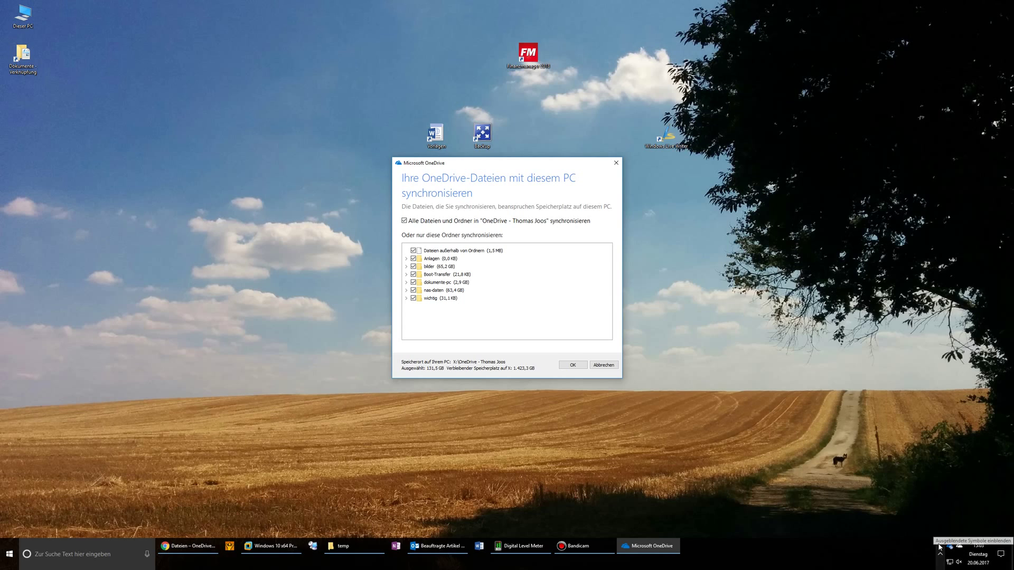
pyautogui.click(603, 365)
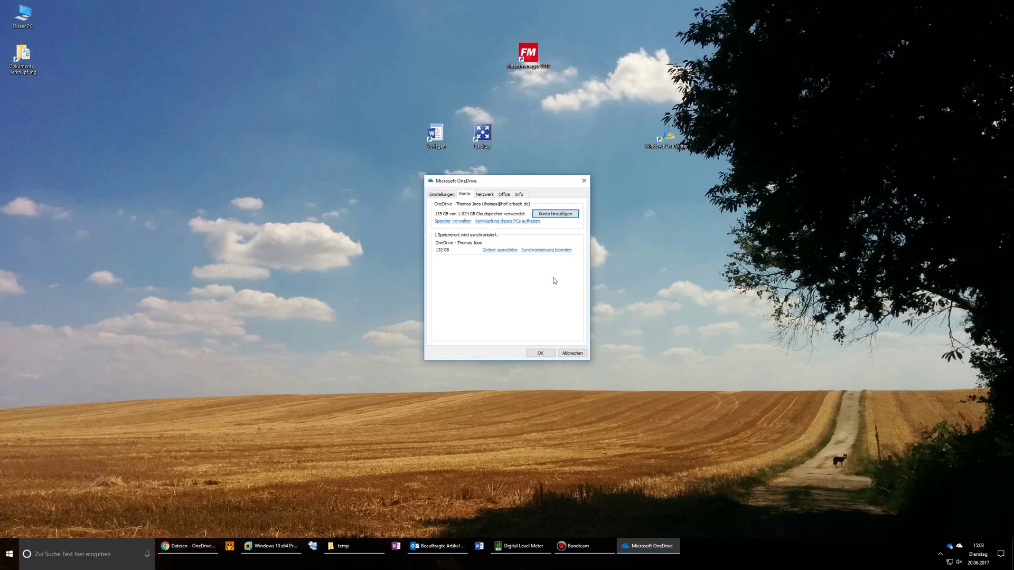
# Review the business OneDrive client's upload and download rate limits and its automatic start setting, and close the settings
pyautogui.click(481, 194)
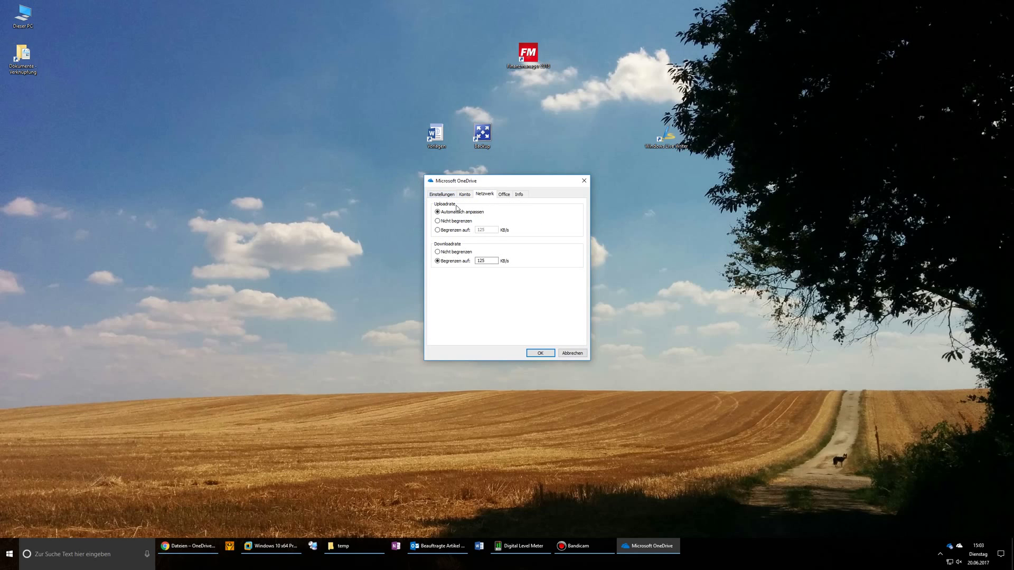
pyautogui.click(441, 194)
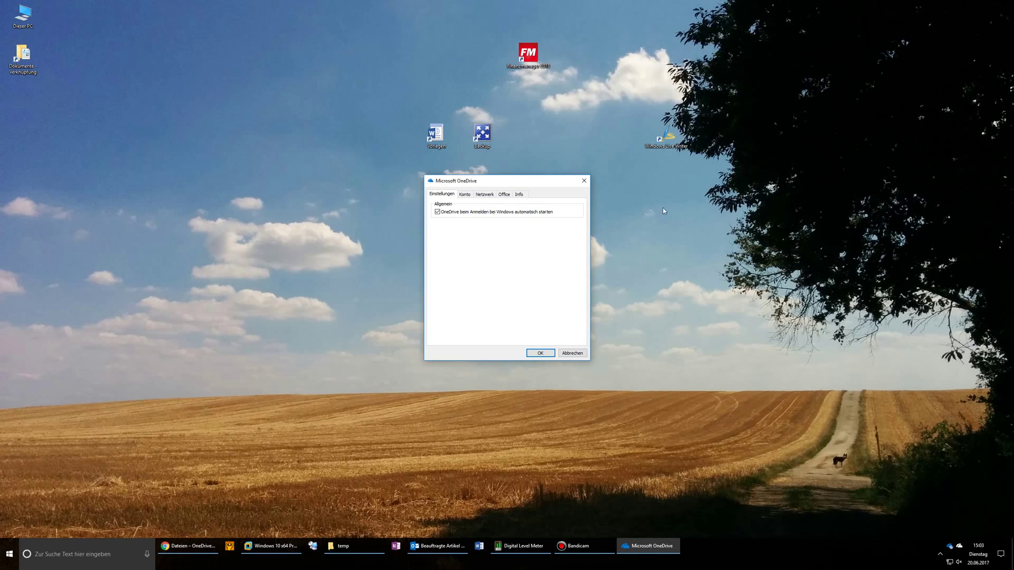
pyautogui.click(584, 180)
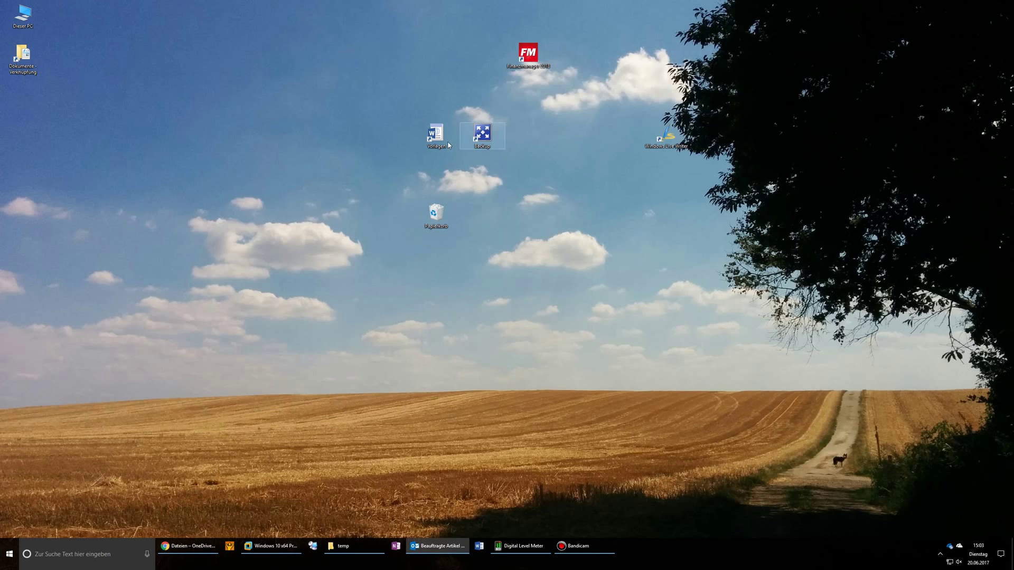
# Open the desktop Backup shortcut's batch script for editing, examine its robocopy commands for OneDrive for Business, and close it
pyautogui.rightClick(481, 140)
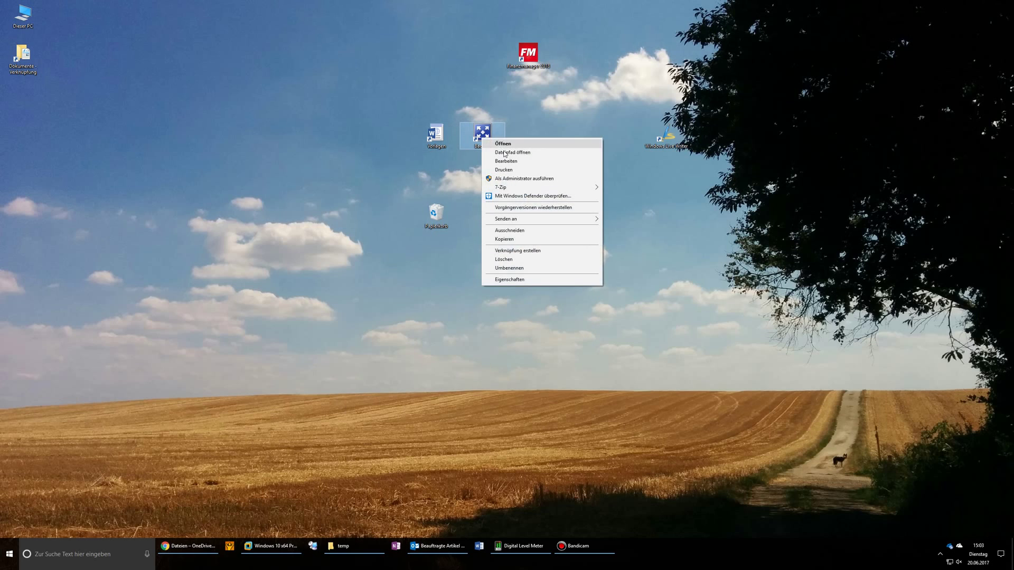
pyautogui.click(506, 161)
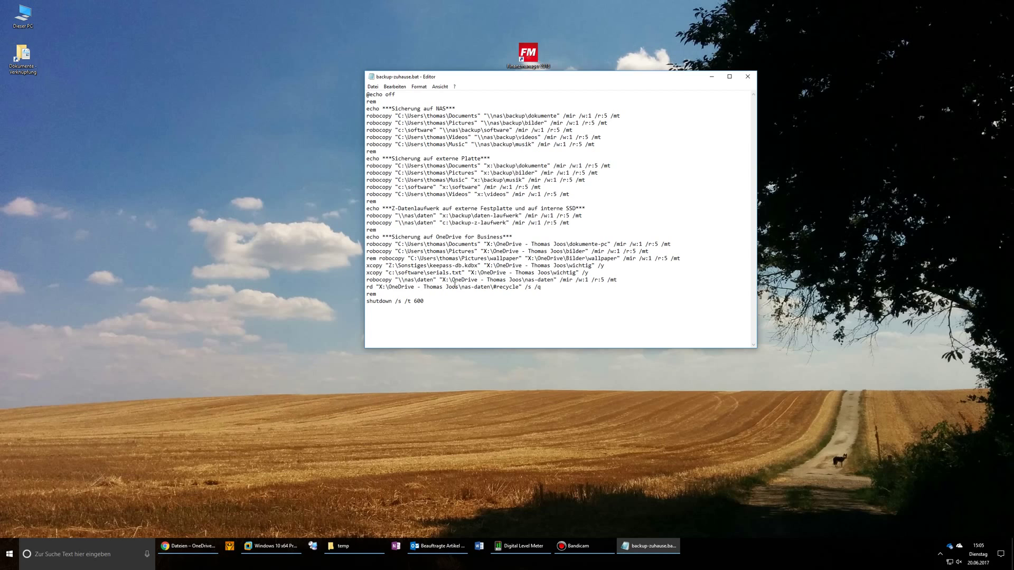
pyautogui.click(748, 76)
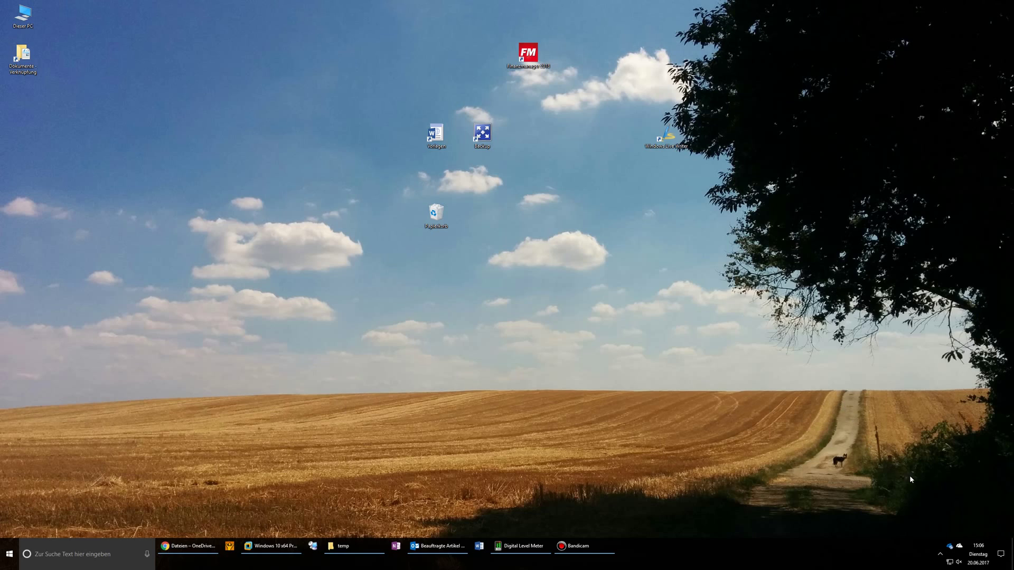
# Open the sync folder selection in the business OneDrive client's account settings
pyautogui.rightClick(959, 550)
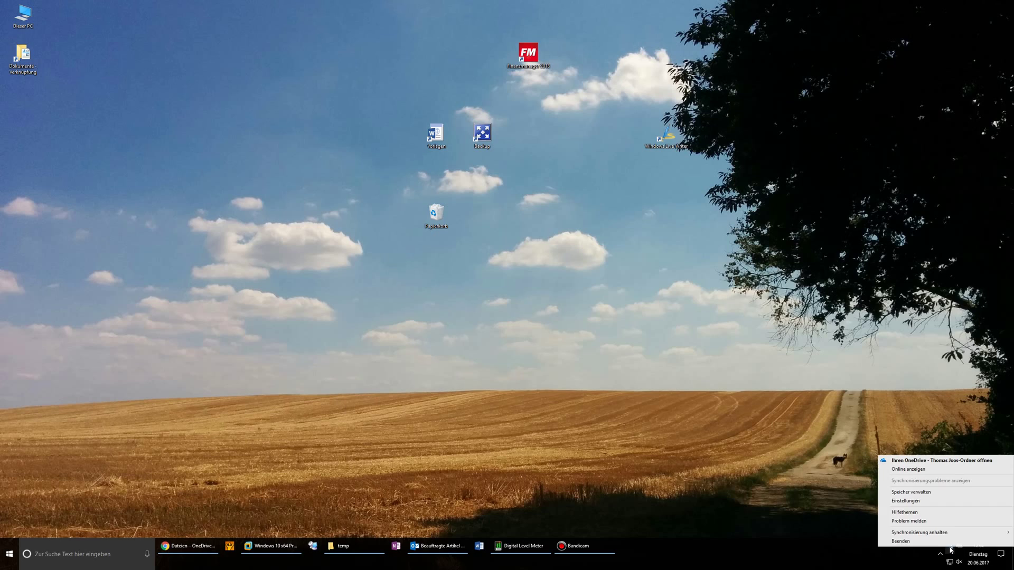
pyautogui.click(914, 501)
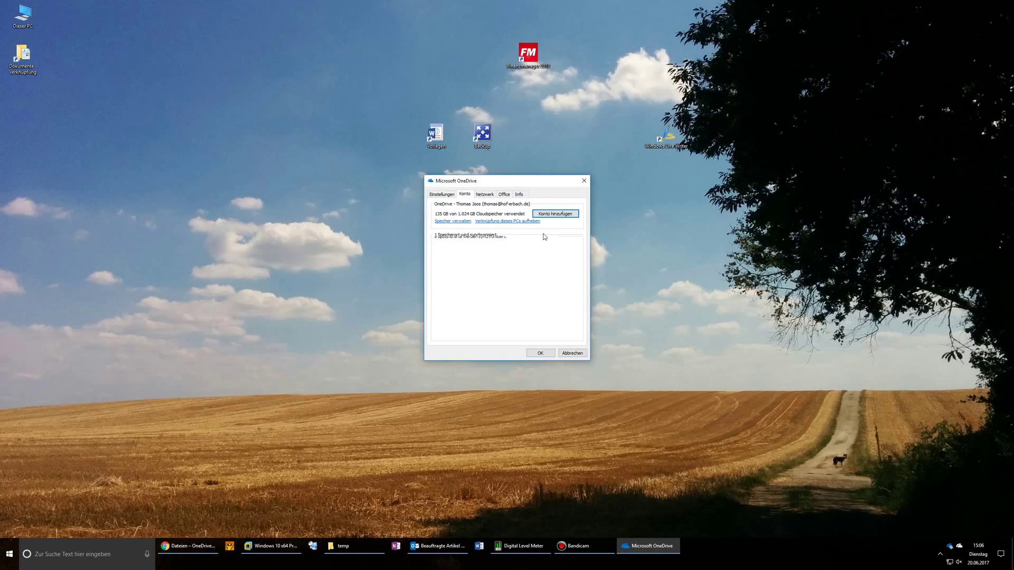
pyautogui.click(500, 250)
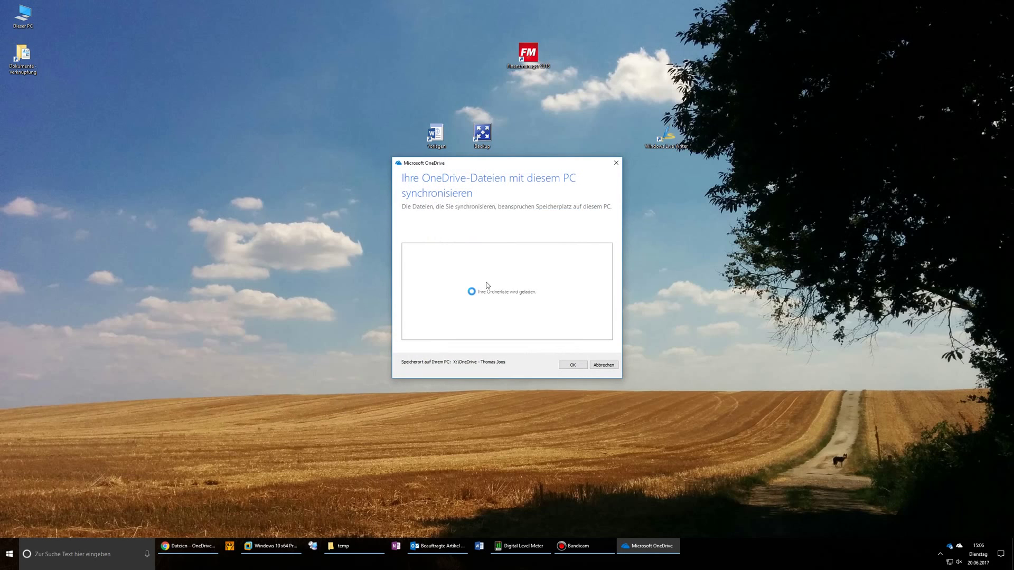